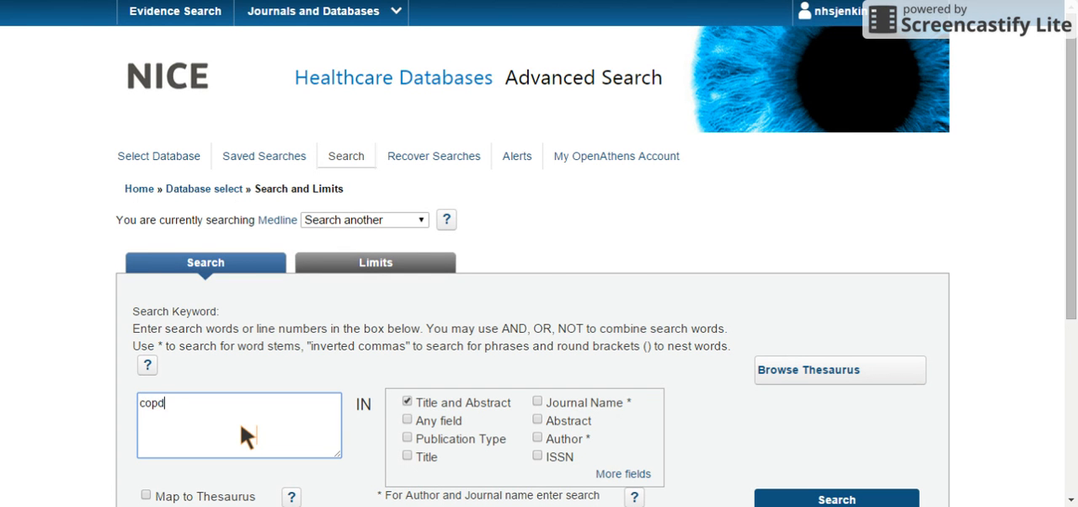
Map the entered keyword copd to the Medline thesaurus and look up its subject headings.
scroll(244, 436, down, 1)
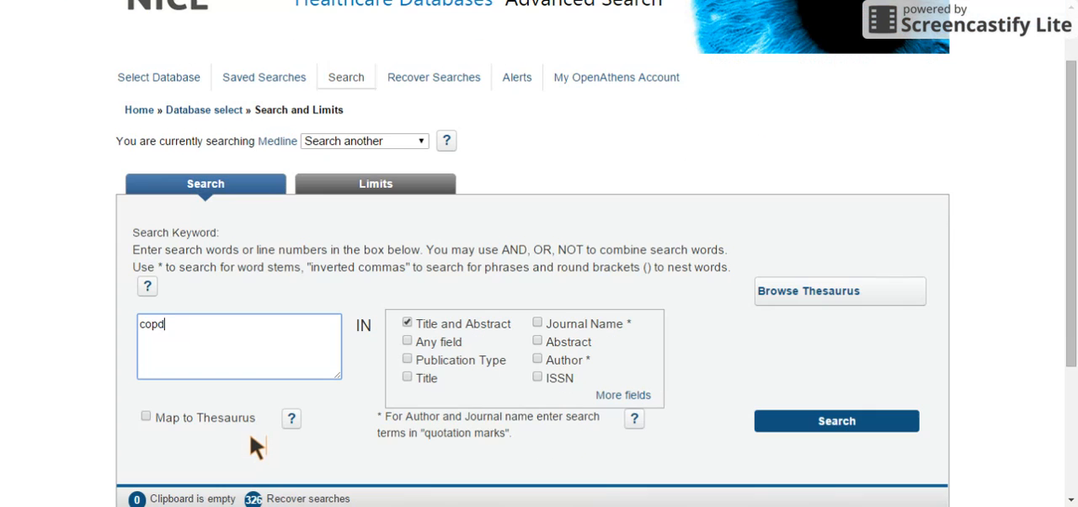
click(146, 416)
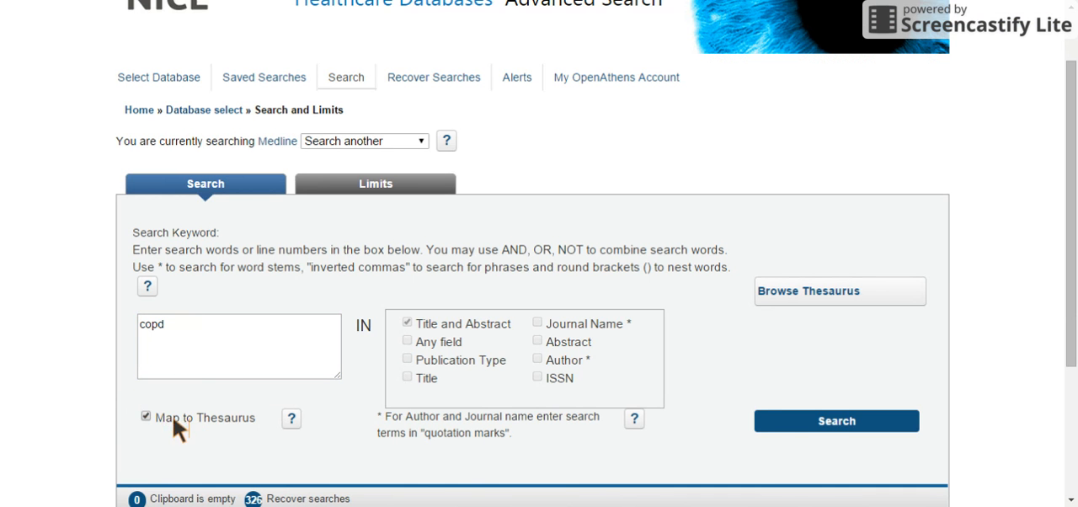
click(806, 430)
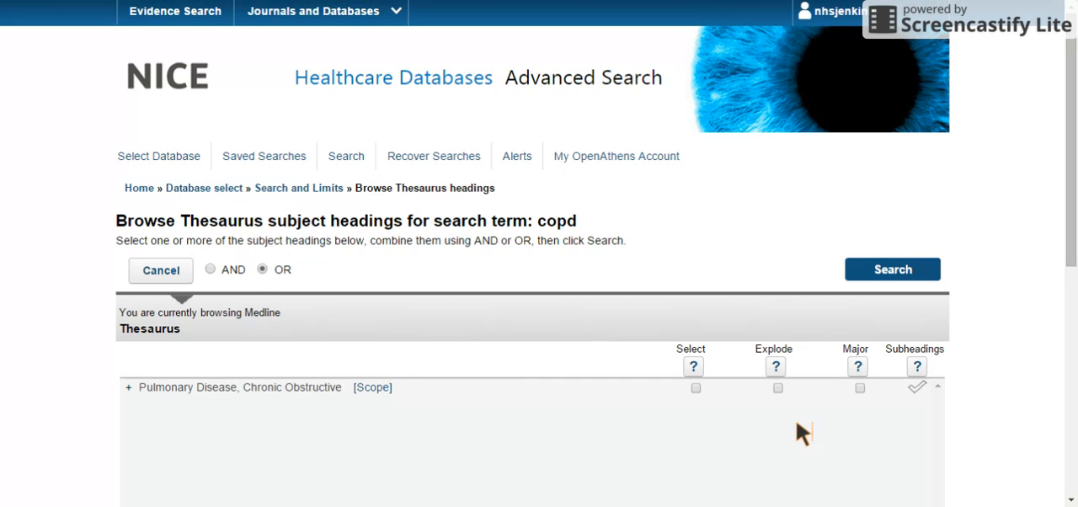
Read the scope note for the heading Pulmonary Disease, Chronic Obstructive and close it.
drag(1071, 153, 1072, 219)
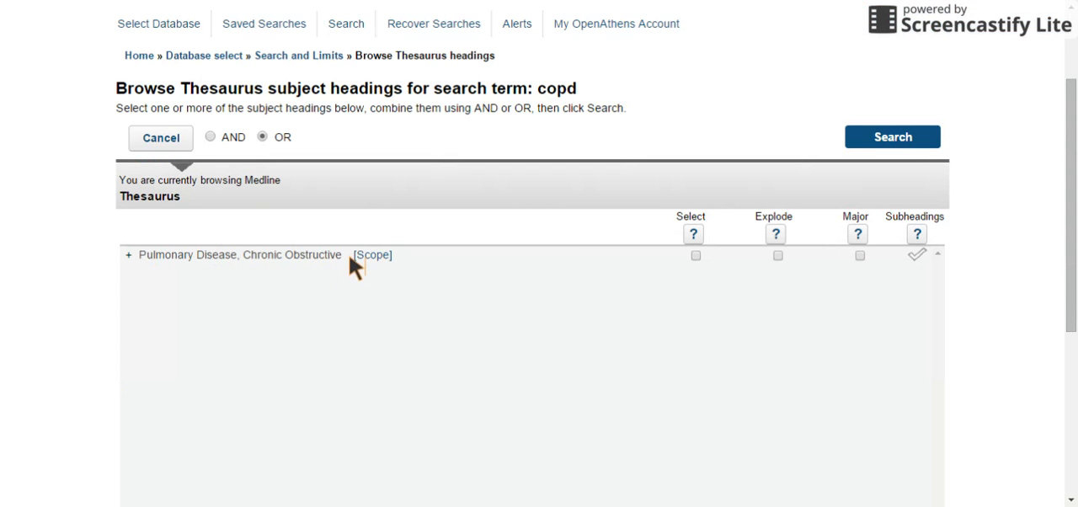
click(379, 264)
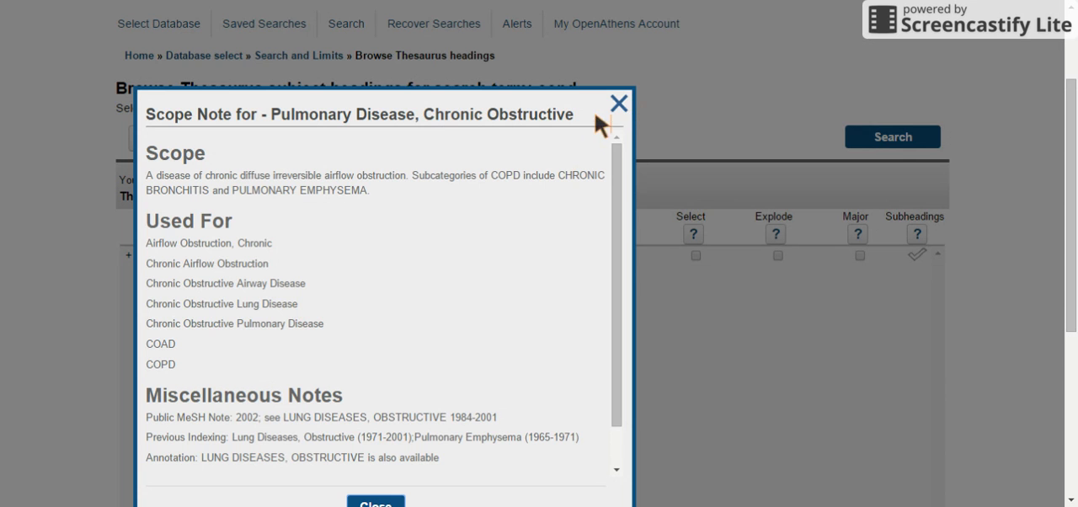
click(619, 105)
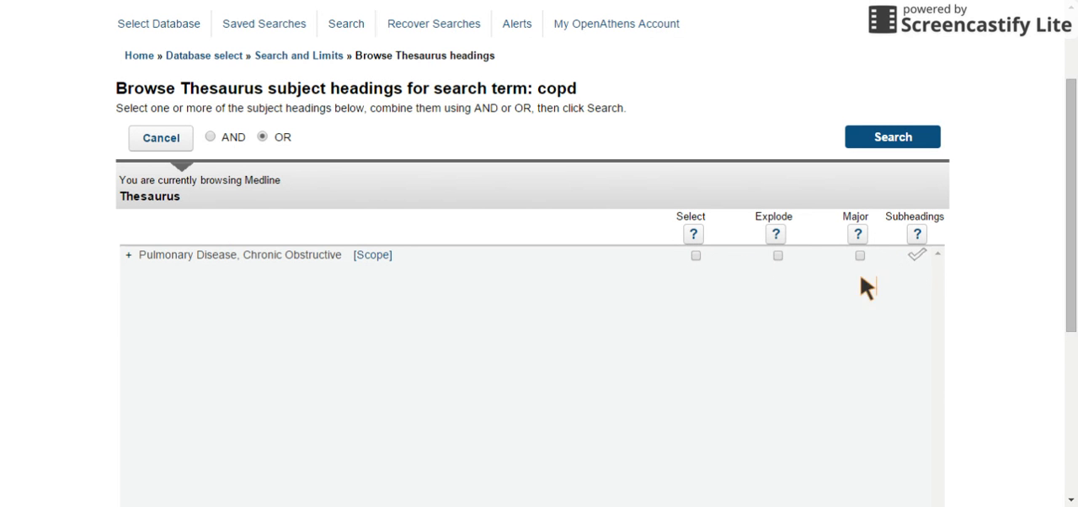
Select the heading Pulmonary Disease, Chronic Obstructive on its own and run the search.
click(695, 256)
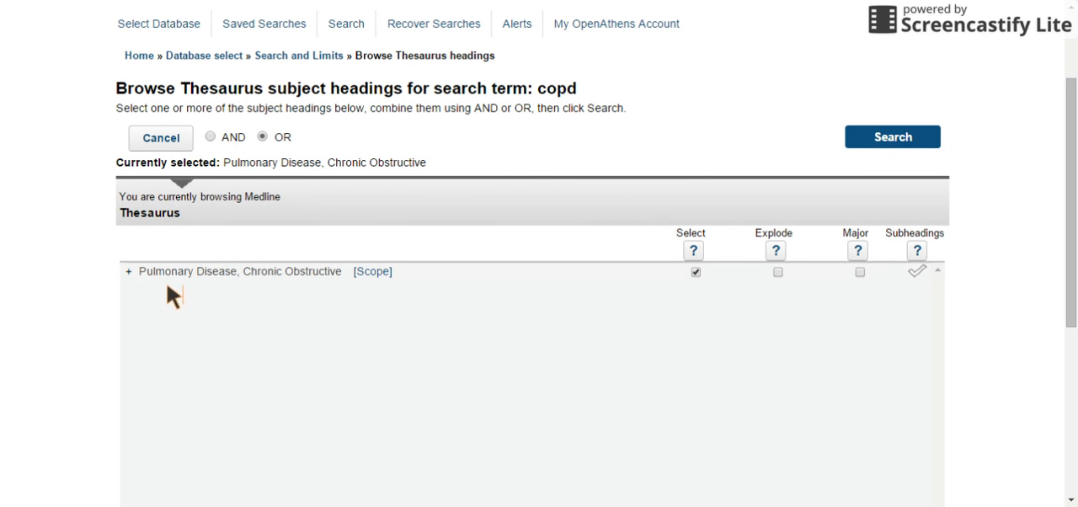
click(871, 141)
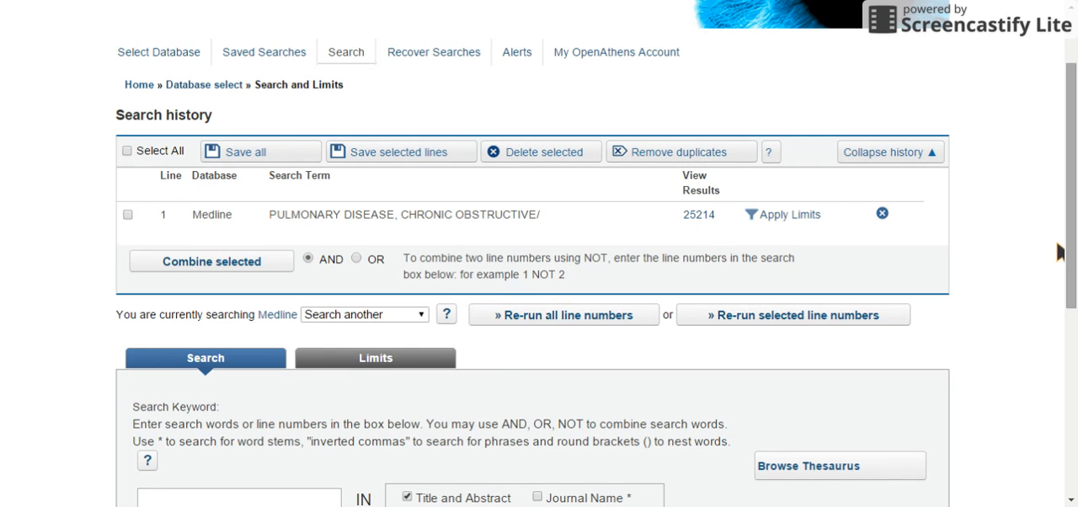
Enter copd as a new search keyword and map it to the thesaurus.
drag(1069, 209, 1069, 288)
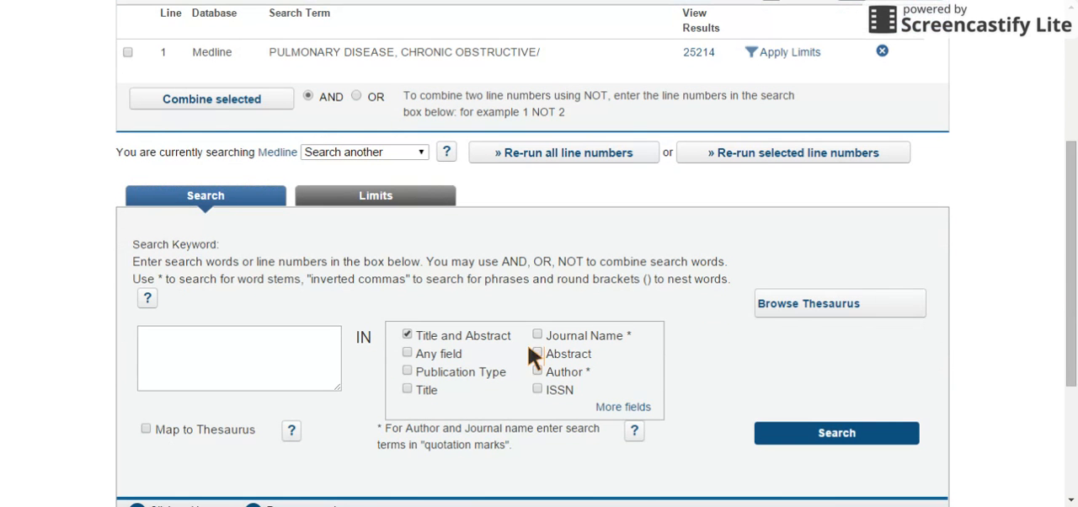
click(253, 380)
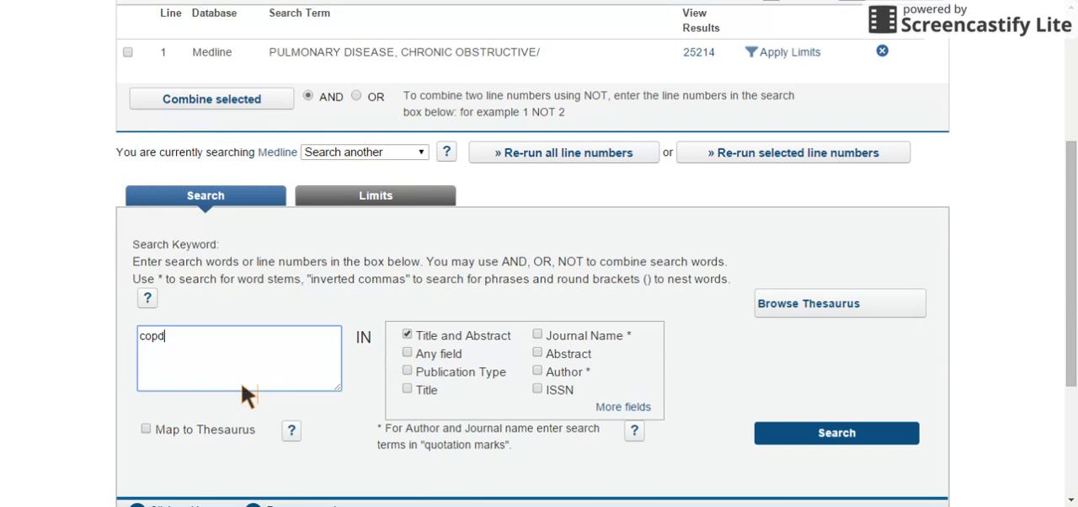
click(184, 431)
click(771, 442)
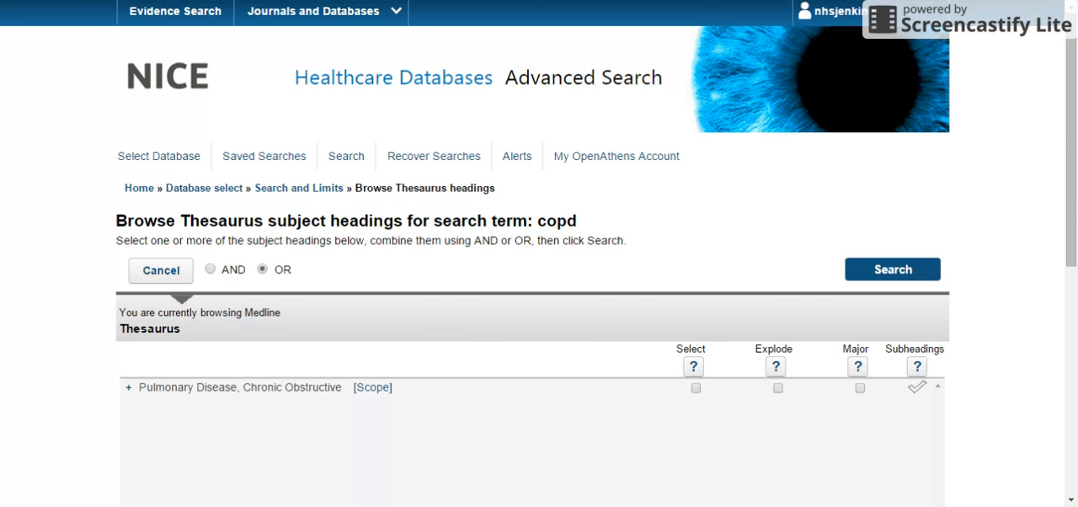
Show the broader and narrower terms of Pulmonary Disease, Chronic Obstructive, and run an exploded search on that heading.
click(1071, 167)
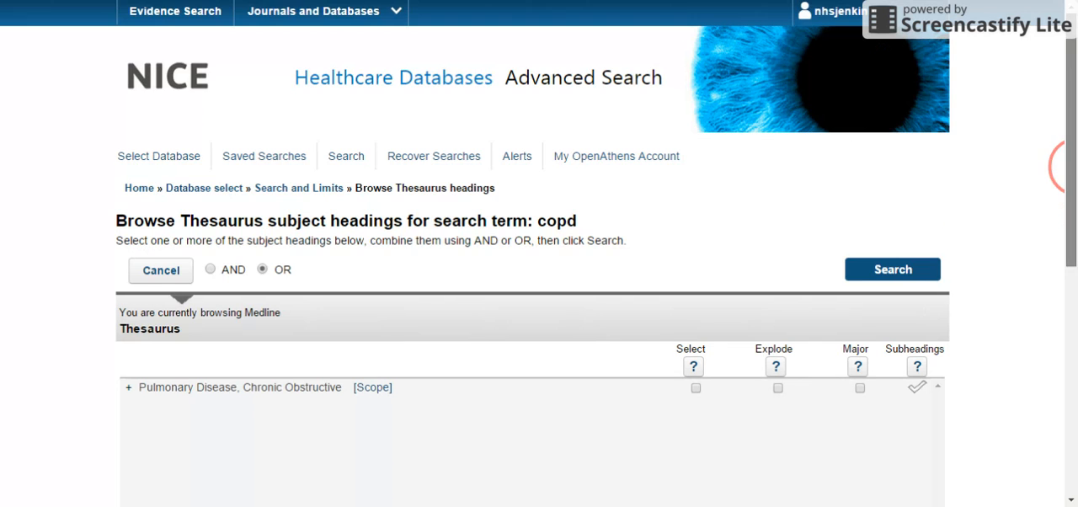
drag(1071, 166, 1071, 217)
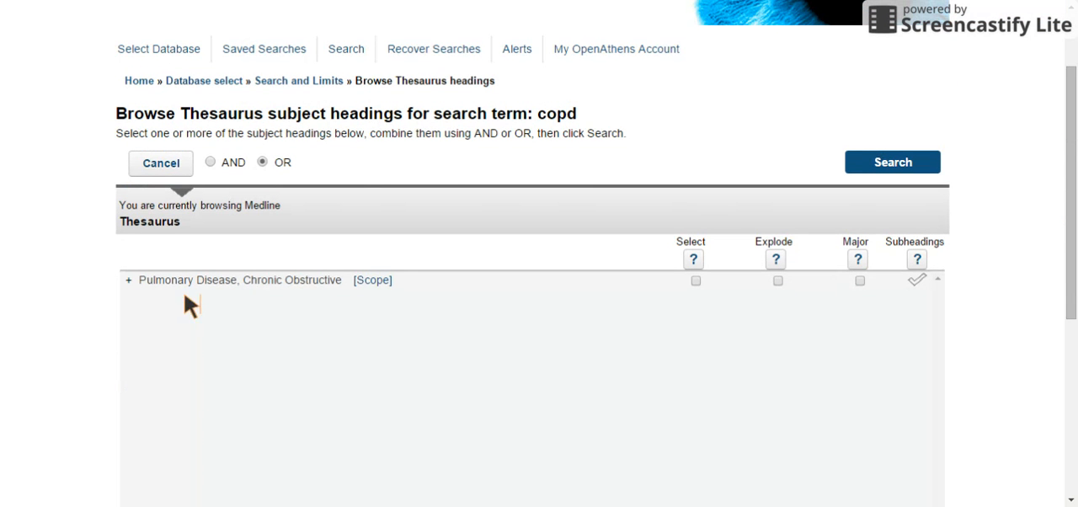
click(128, 281)
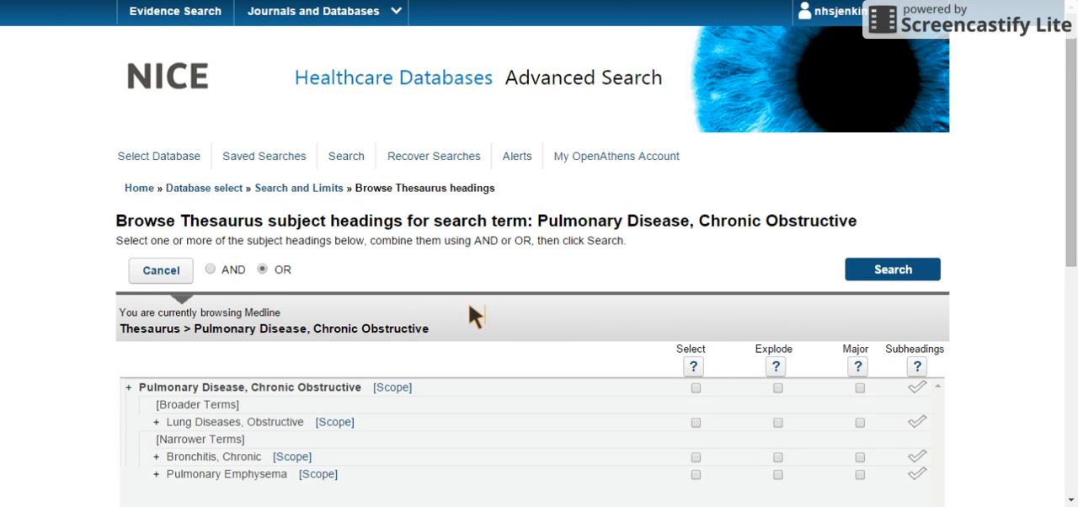
drag(1071, 184, 1071, 228)
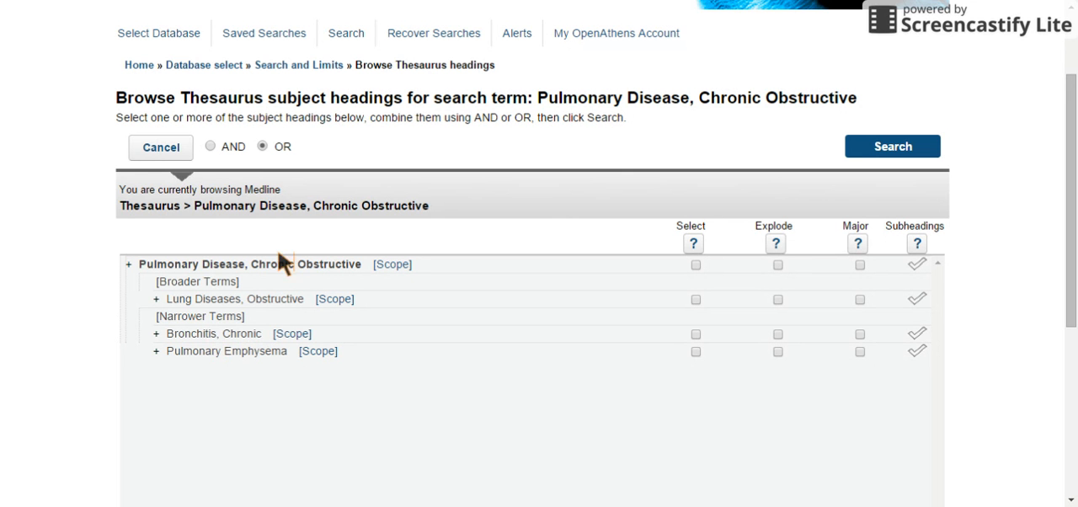
click(777, 266)
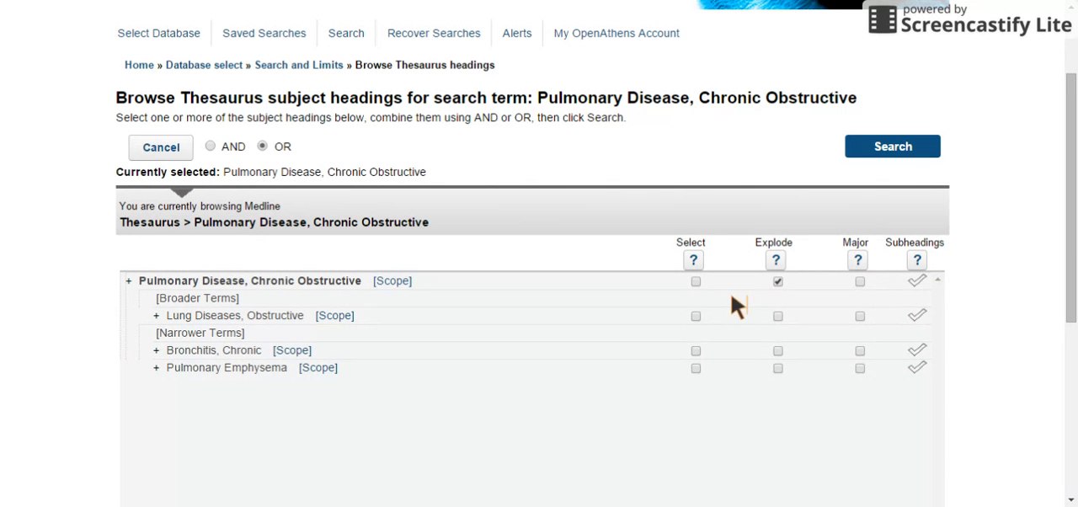
click(902, 152)
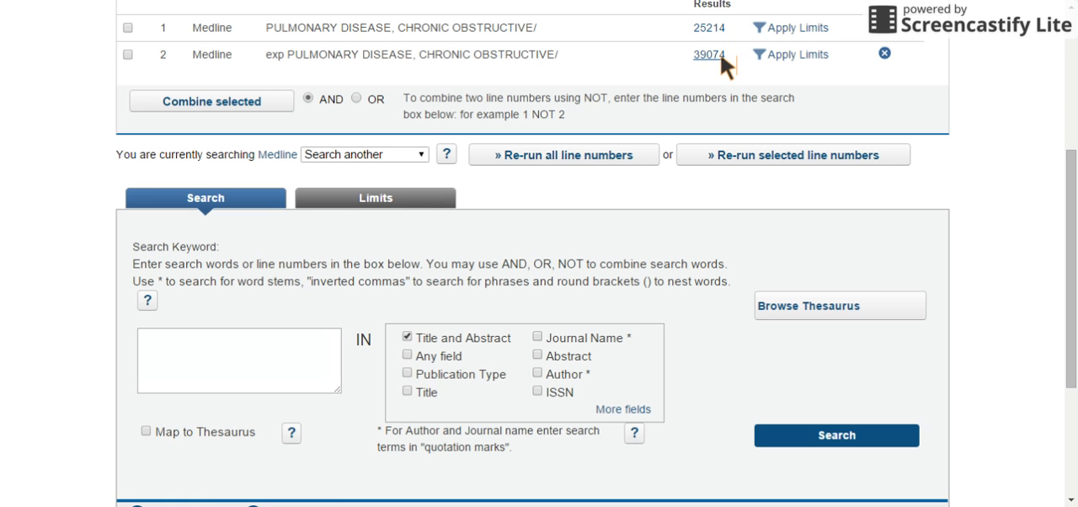
Look up copd in the thesaurus again for another Medline search line.
click(298, 379)
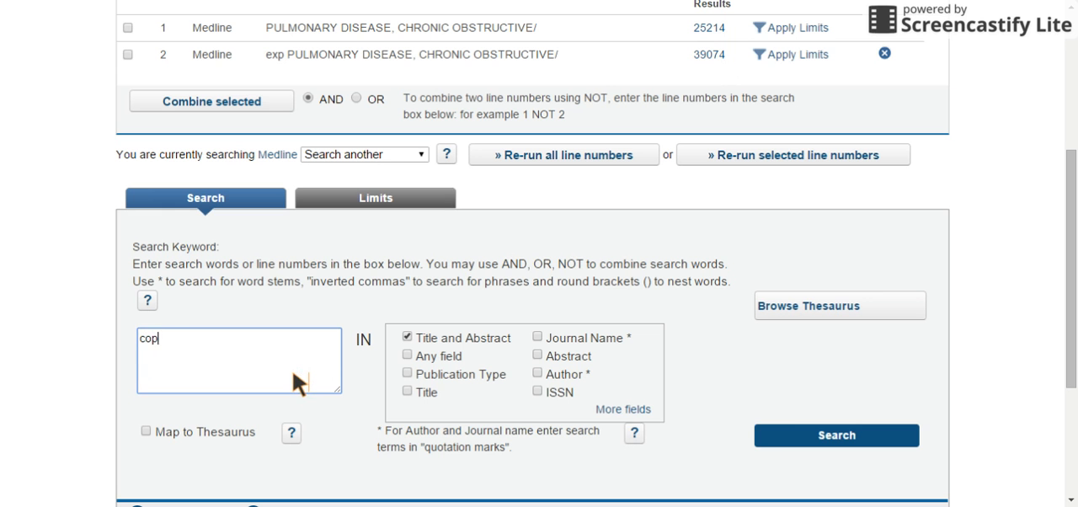
click(244, 432)
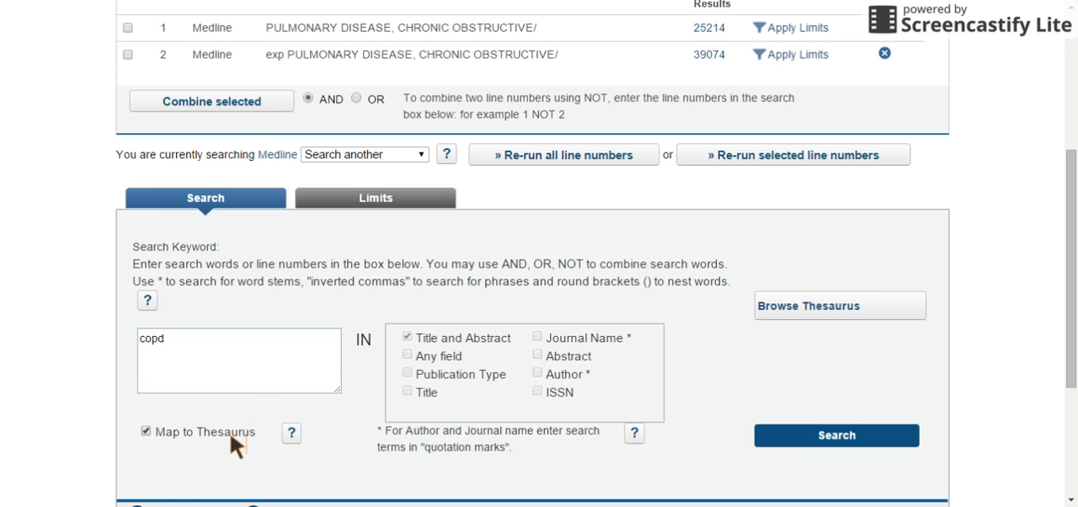
click(772, 439)
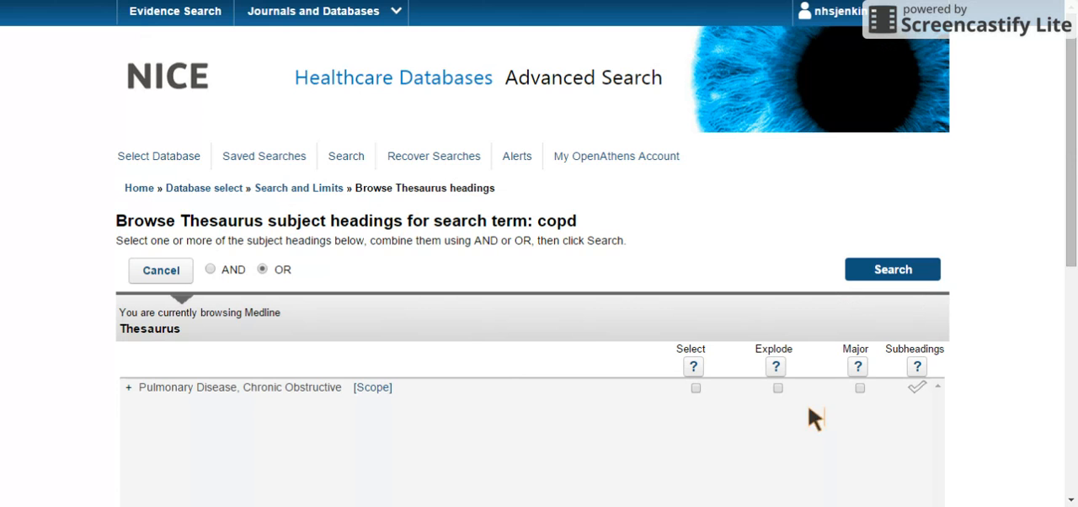
Mark Pulmonary Disease, Chronic Obstructive as a major heading, run the search and review the search history.
drag(1068, 253, 1069, 319)
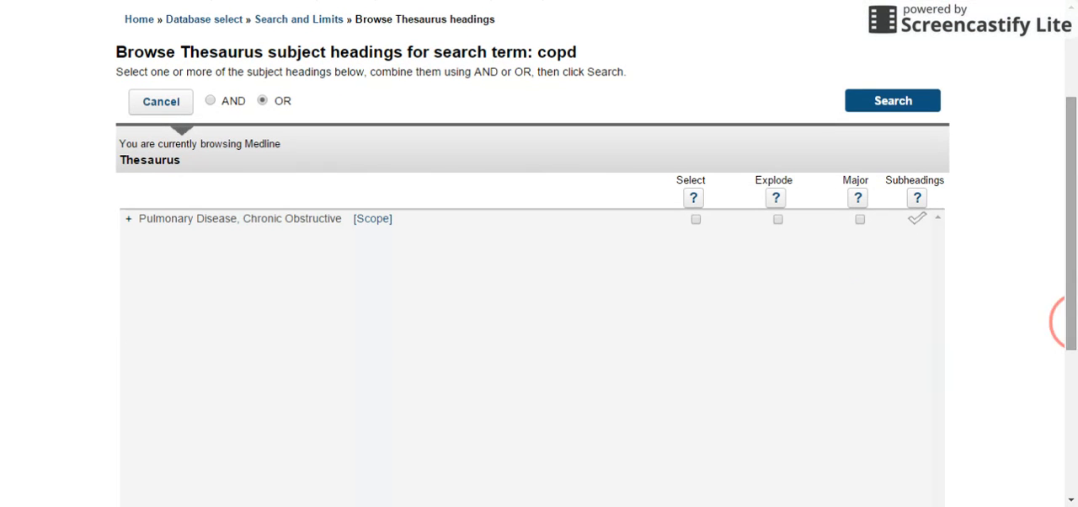
click(859, 220)
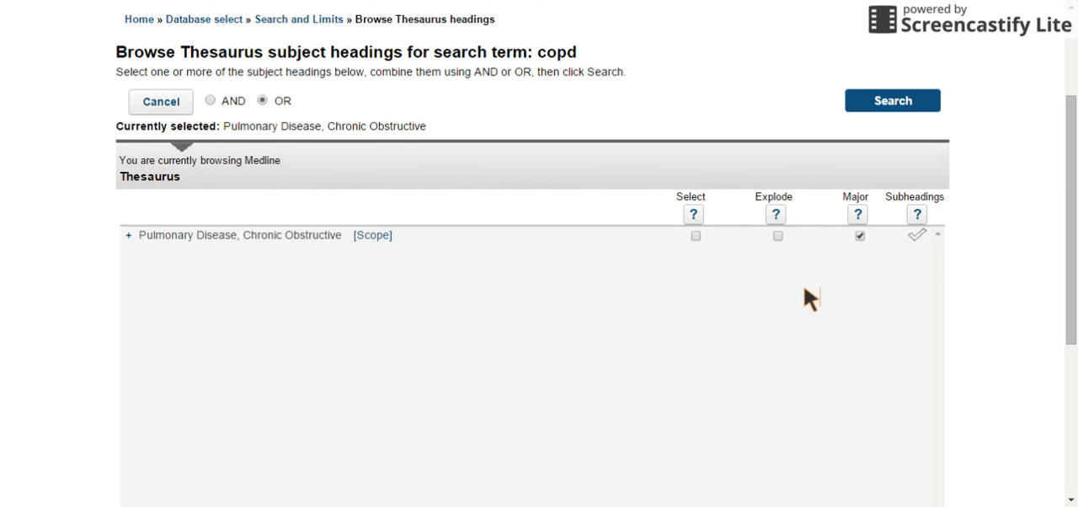
click(860, 236)
click(874, 111)
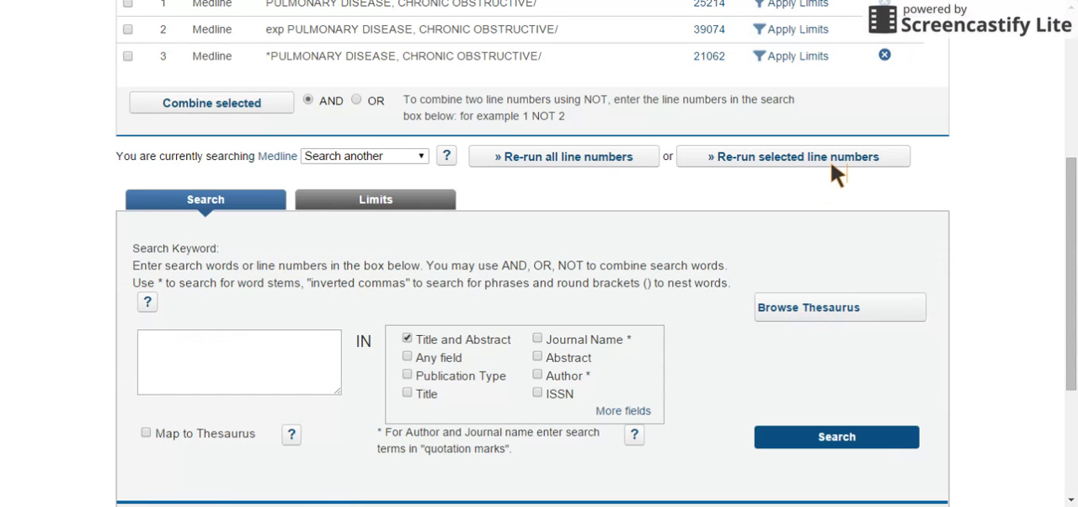
scroll(1053, 199, up, 2)
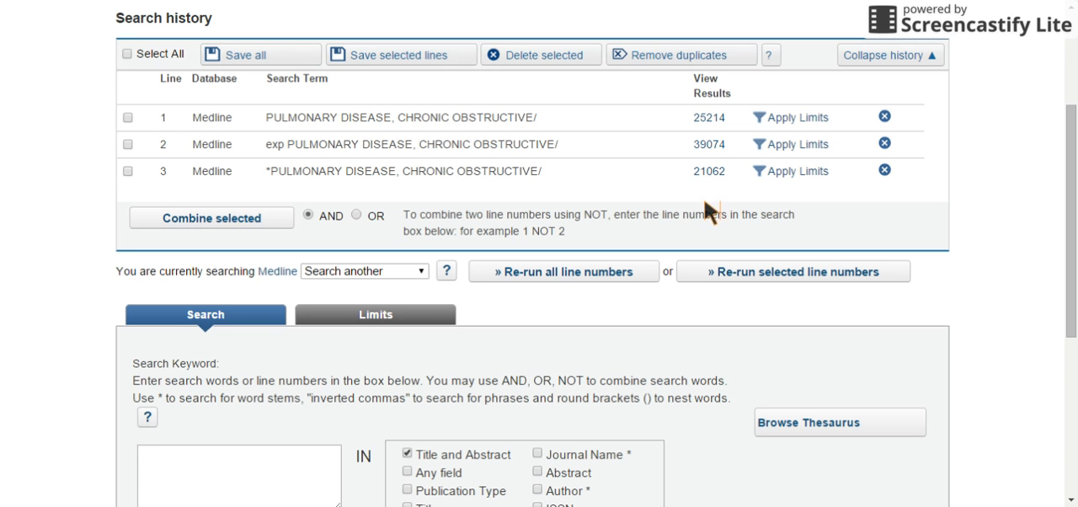
Enter the keyword copd with thesaurus mapping enabled and look up its subject headings.
click(316, 463)
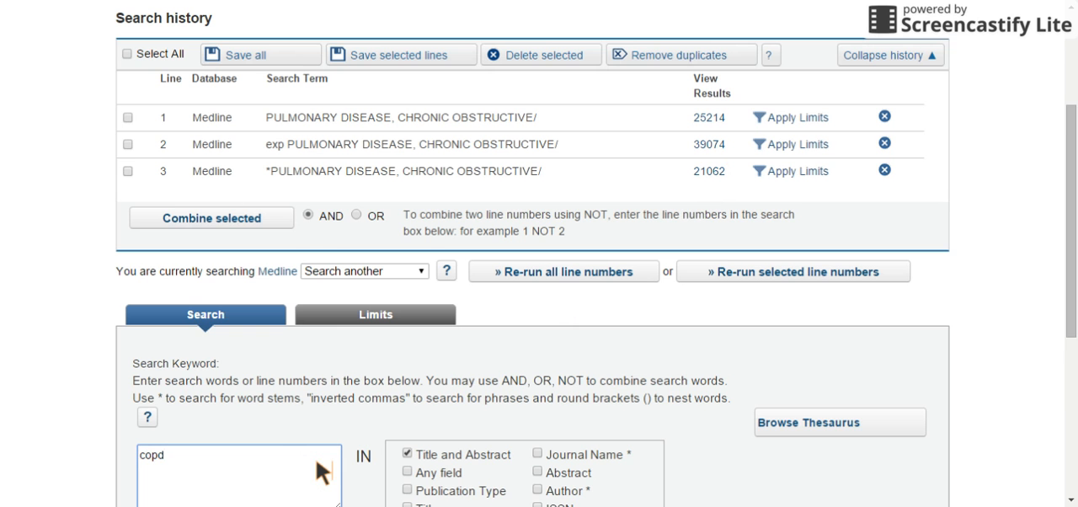
drag(1060, 250, 1063, 340)
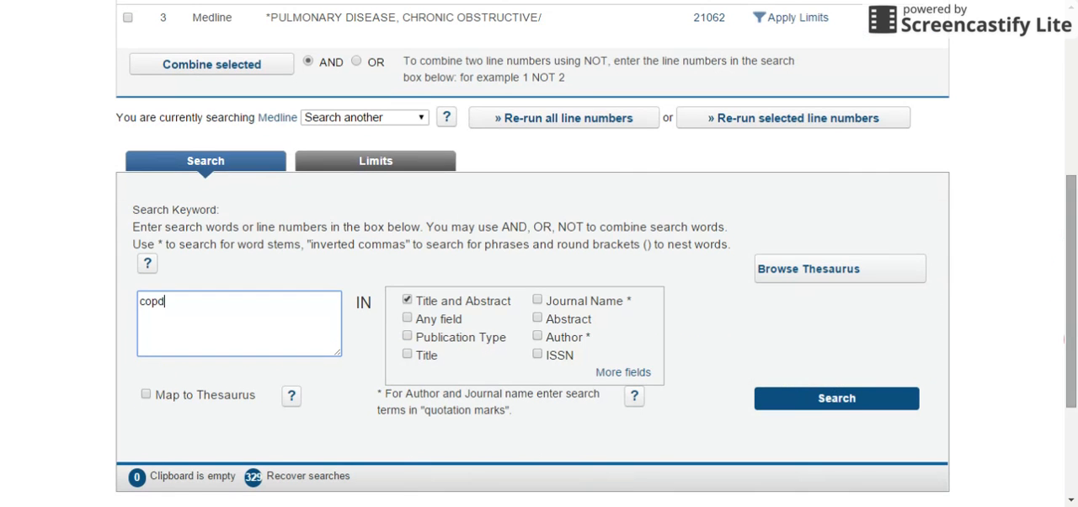
click(173, 396)
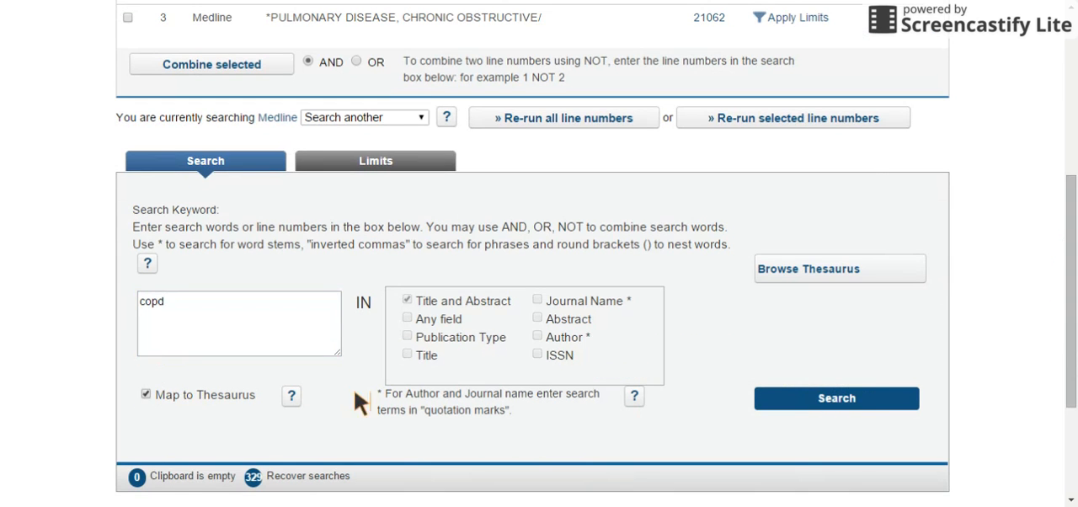
click(854, 401)
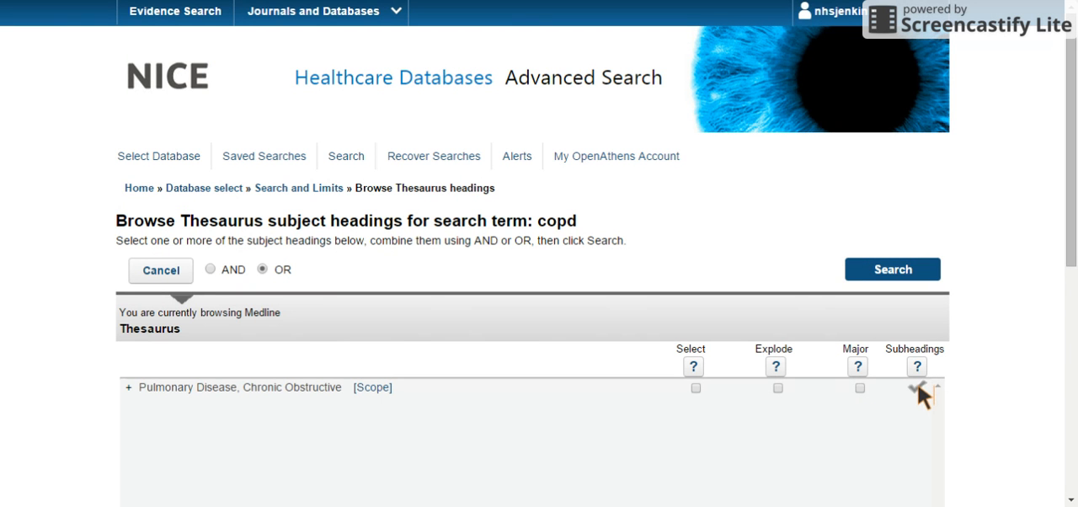
Limit Pulmonary Disease, Chronic Obstructive to the diagnosis subheading, run the search and review the search history.
click(917, 389)
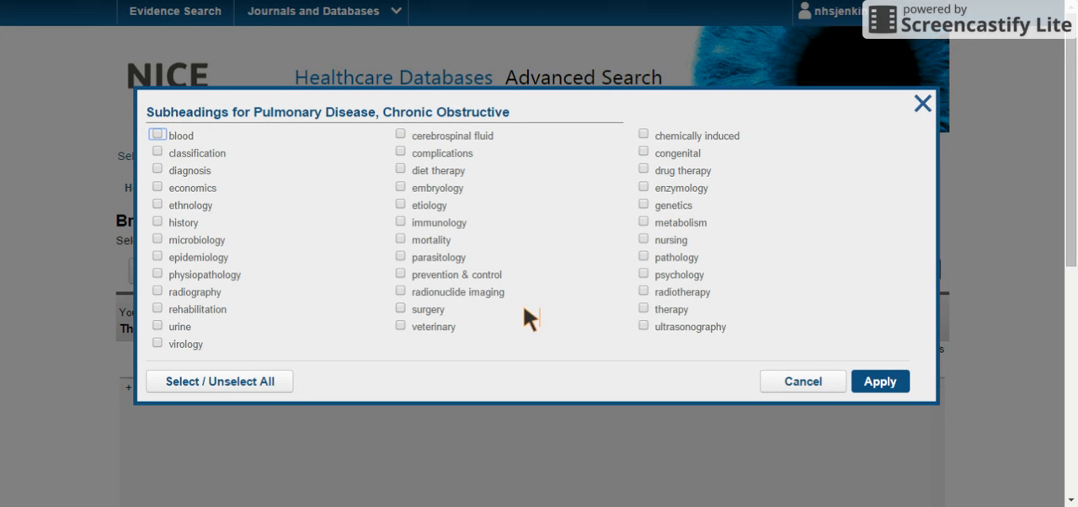
click(159, 170)
click(400, 206)
click(401, 206)
click(878, 383)
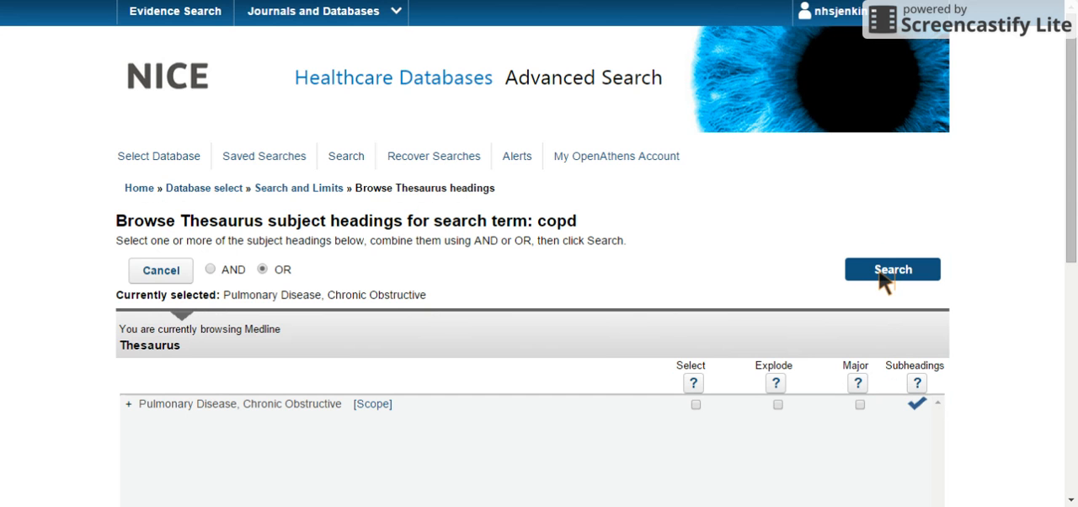
click(880, 273)
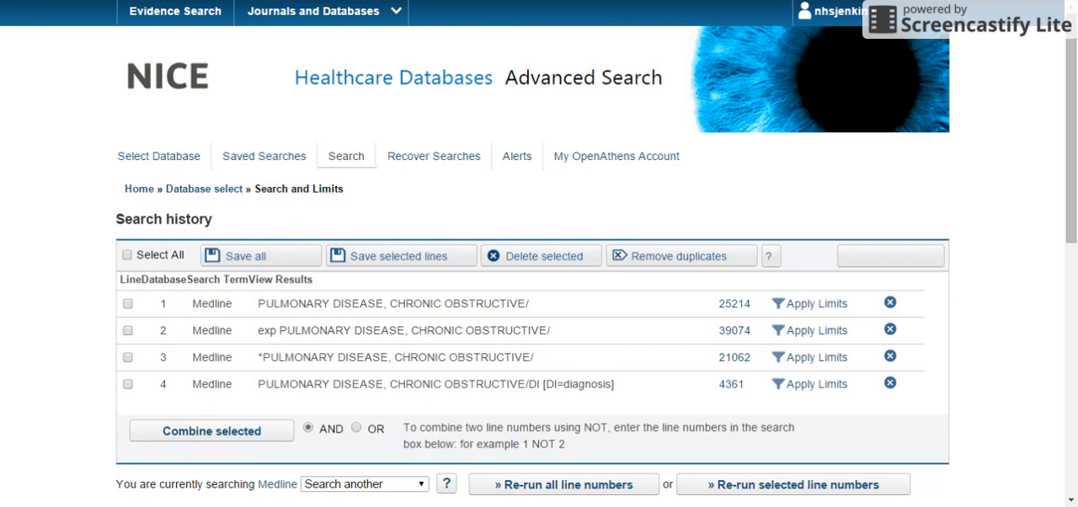
scroll(674, 286, down, 4)
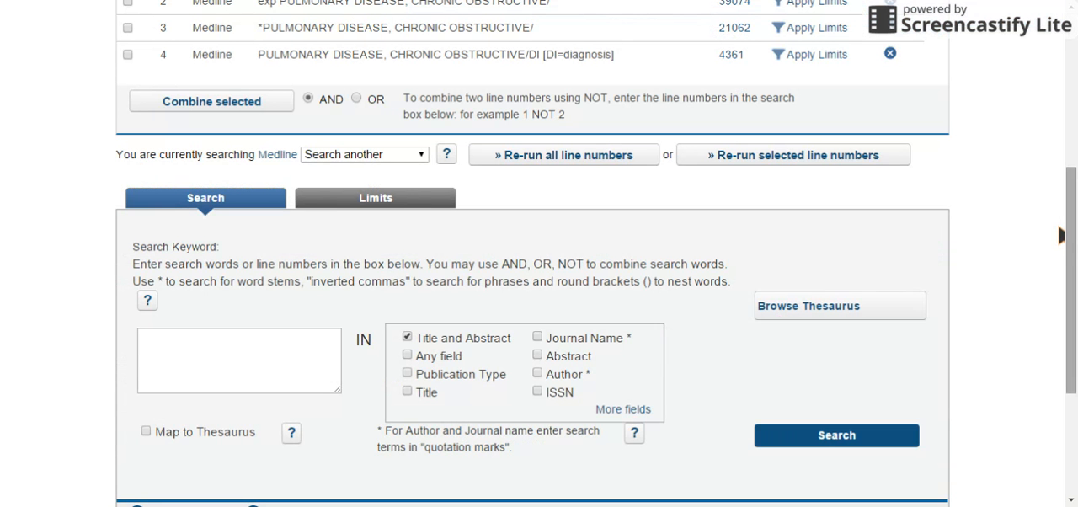
scroll(1061, 232, up, 3)
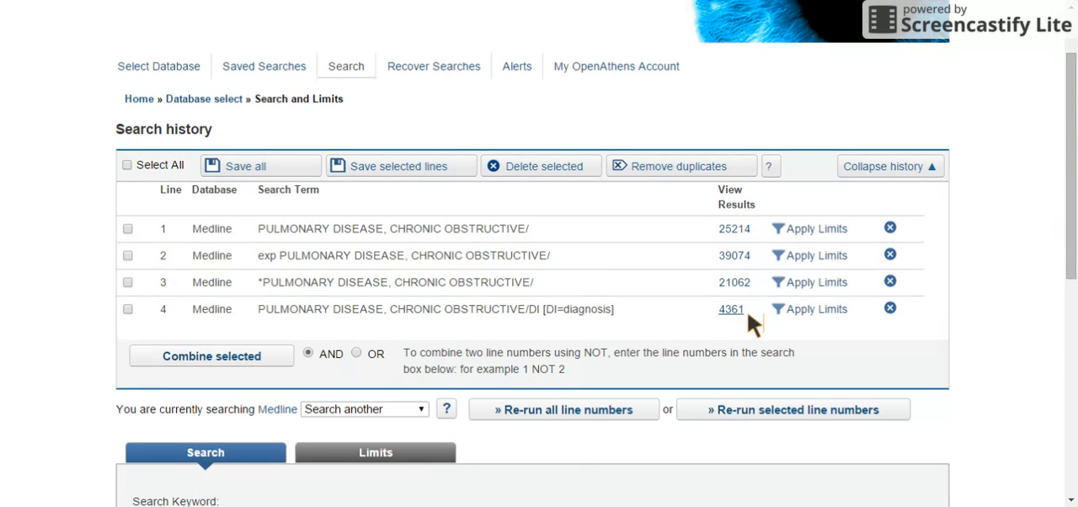
Enter copd as the keyword once more and map it to the thesaurus.
drag(1063, 227, 1062, 300)
click(253, 462)
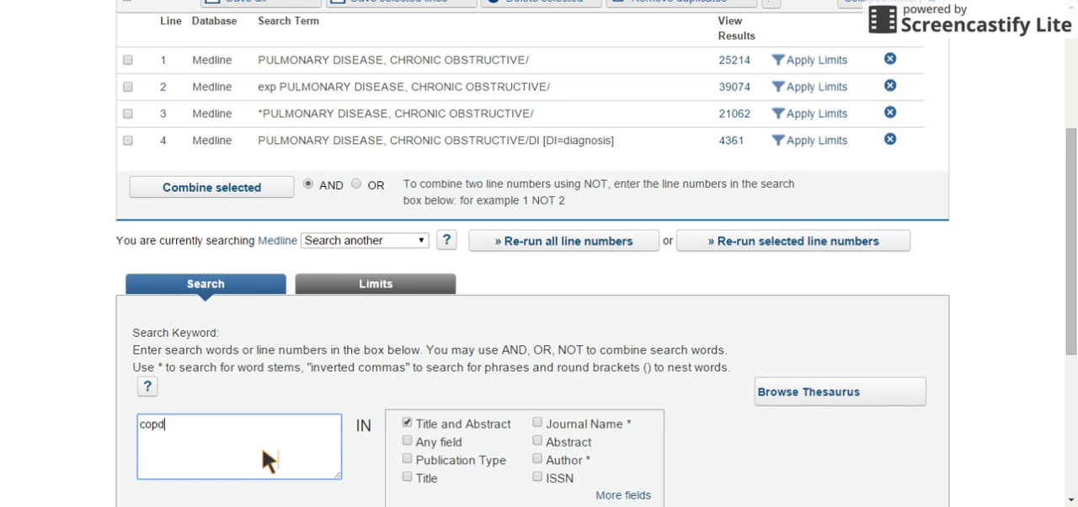
scroll(265, 439, down, 1)
click(175, 439)
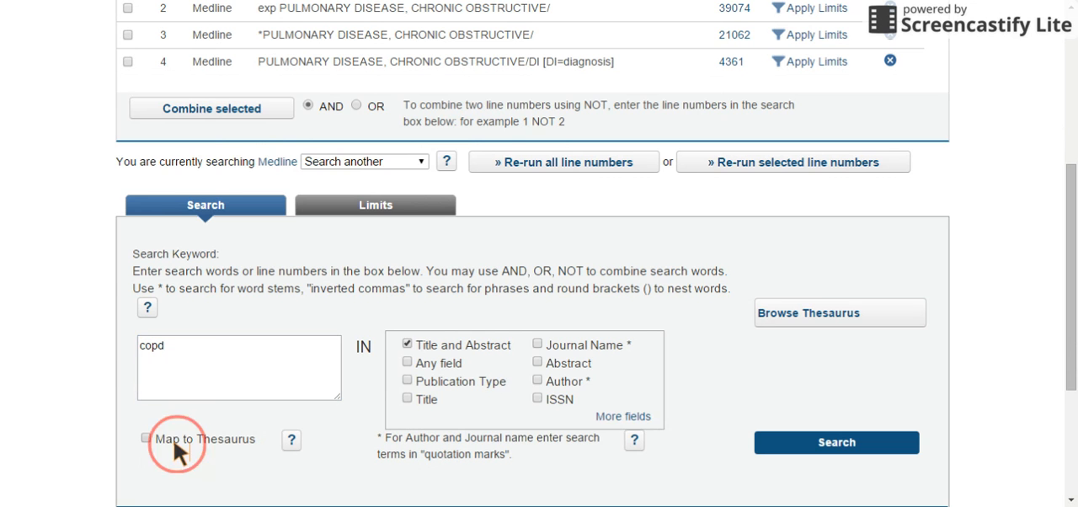
click(810, 444)
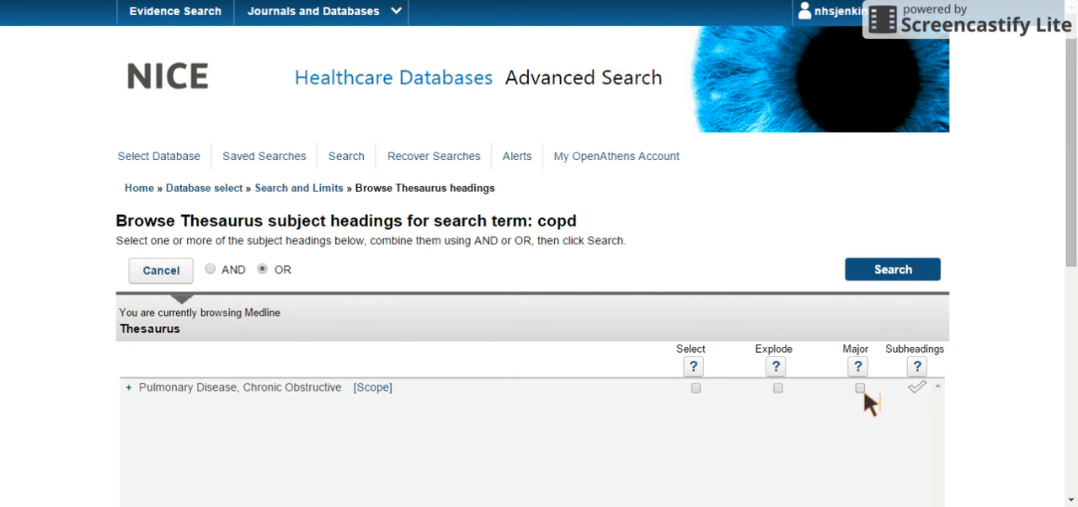
Apply both Explode and Major to Pulmonary Disease, Chronic Obstructive, run the search and review the search history.
click(778, 389)
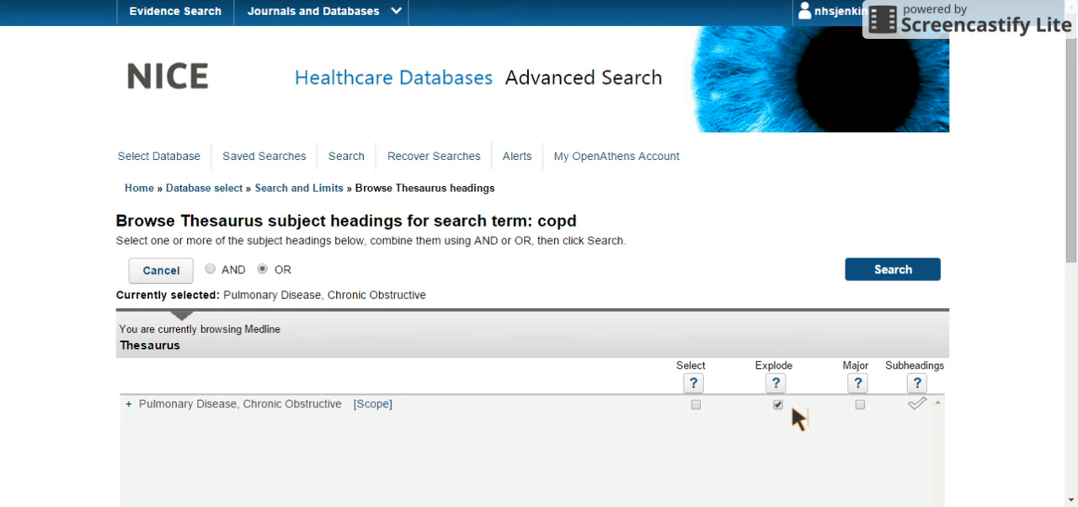
click(859, 405)
click(877, 282)
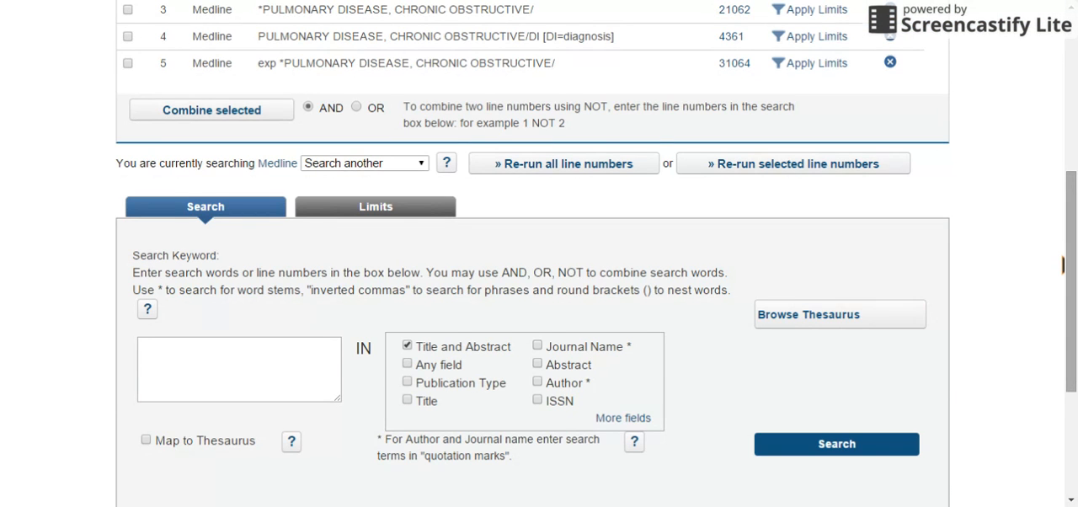
drag(1062, 263, 1070, 148)
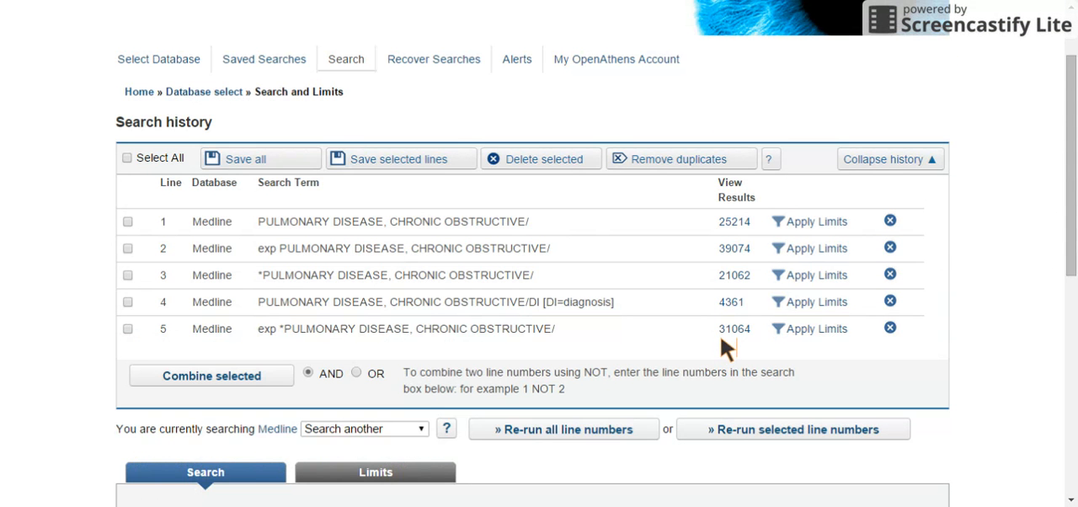